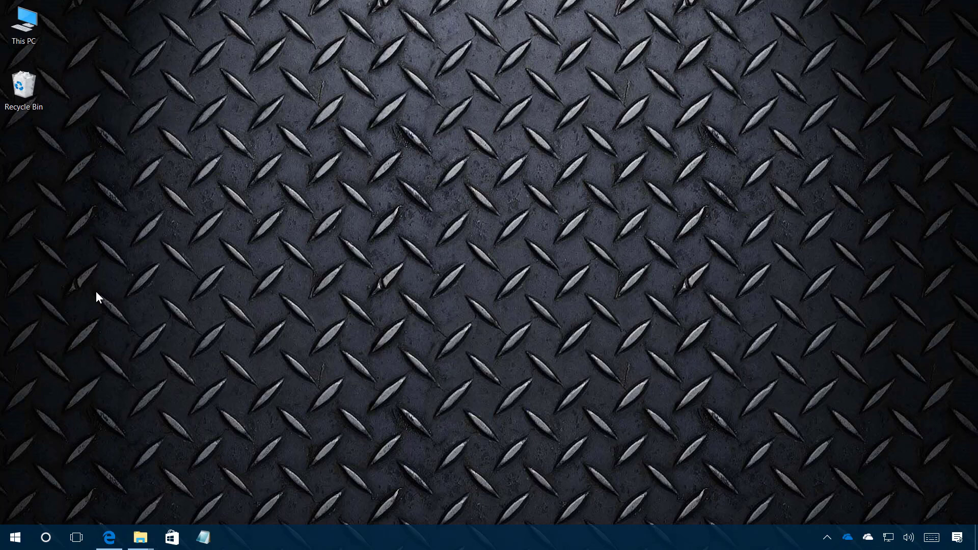
Scroll through the Windows 10 download page in Edge, then bring up the Downloads folder window
click(115, 543)
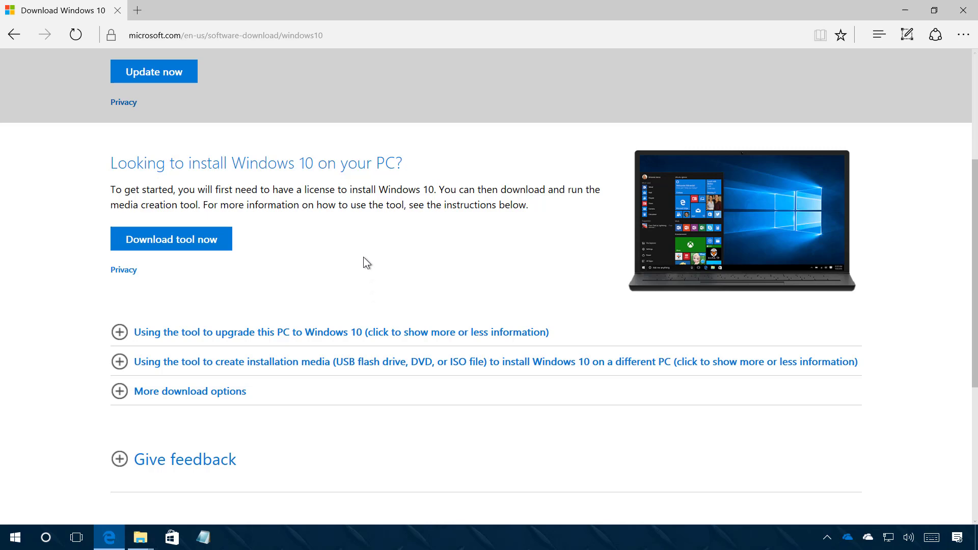
scroll(362, 257, up, 4)
scroll(362, 256, down, 2)
scroll(365, 257, down, 2)
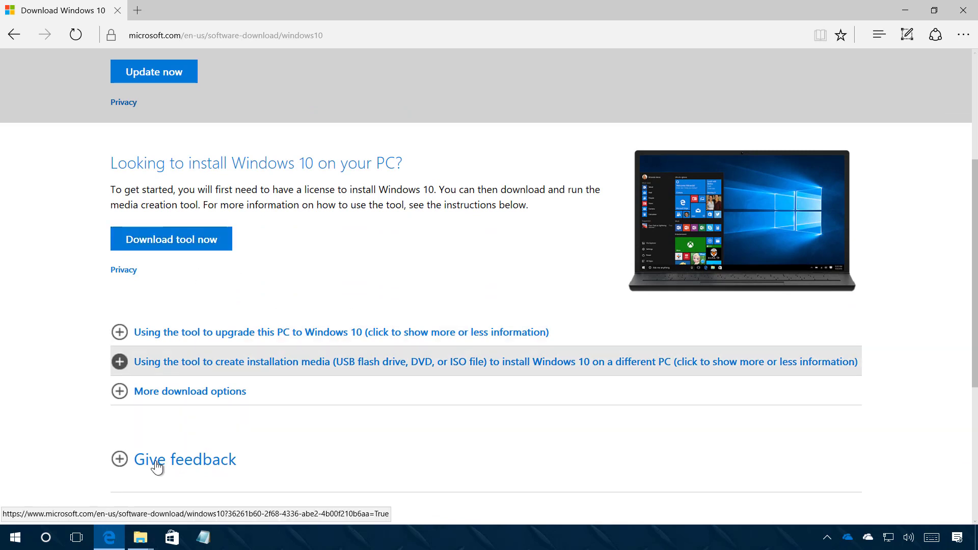
mouse_move(140, 537)
click(200, 490)
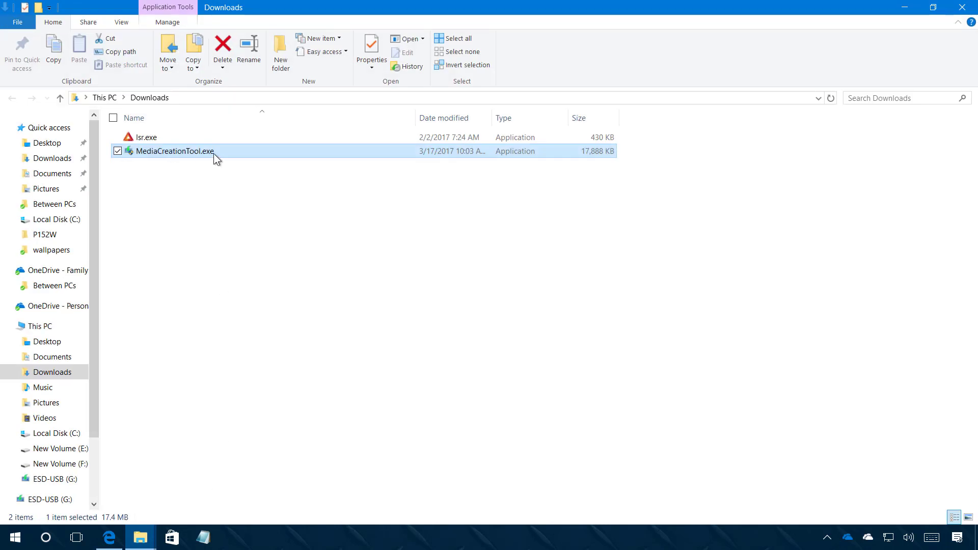
Run MediaCreationTool.exe from Downloads, approve the administrator prompt, and minimize the Downloads window
mouse_move(206, 153)
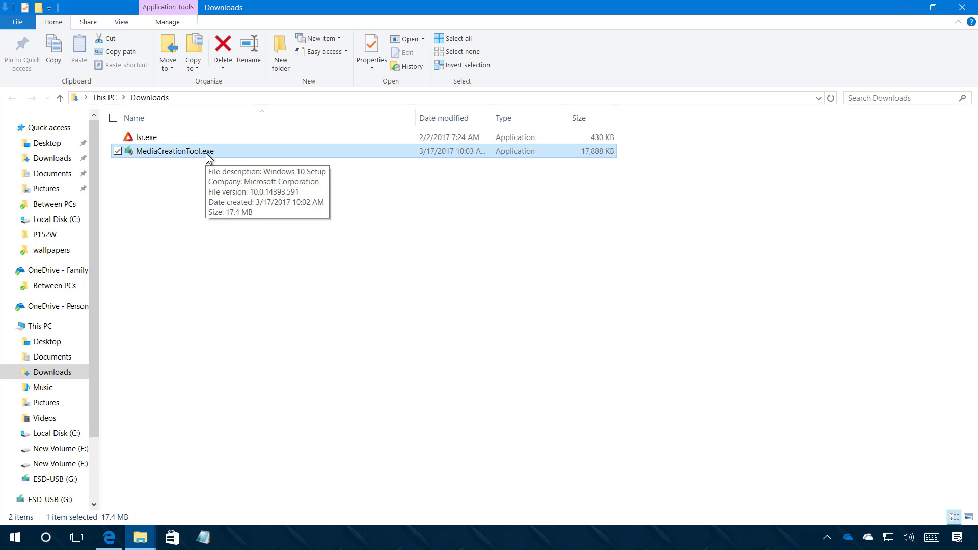
double_click(206, 153)
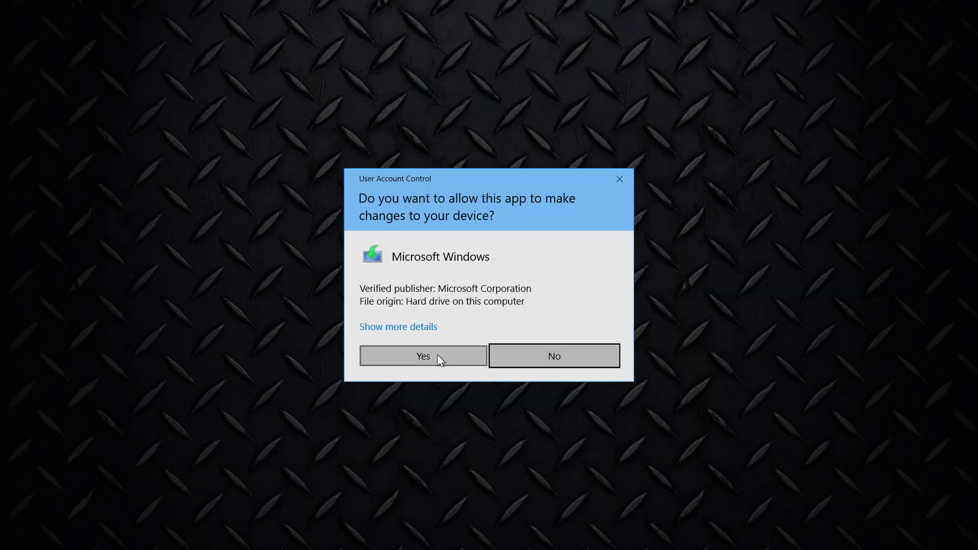
click(437, 356)
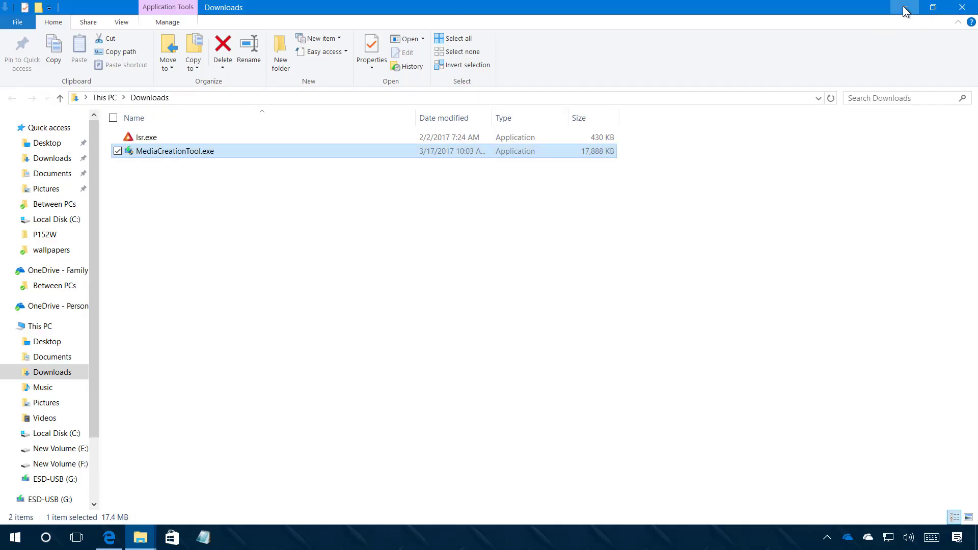
click(906, 8)
Accept the license terms and choose to create installation media for another PC
click(906, 9)
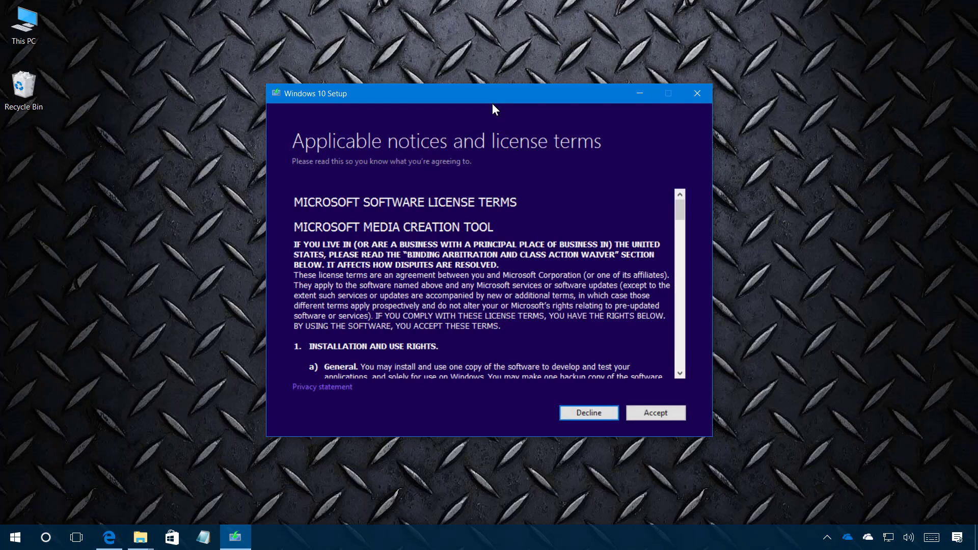
click(656, 413)
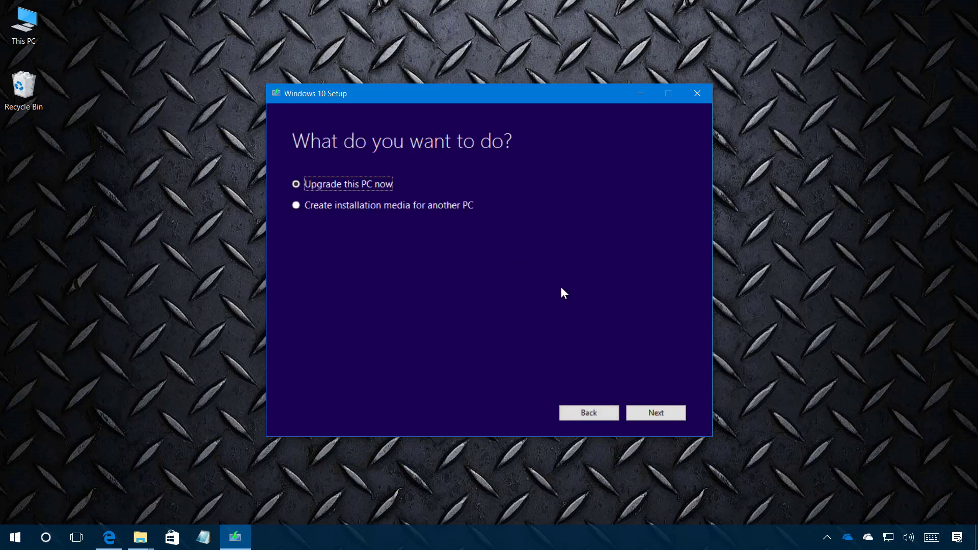
click(297, 206)
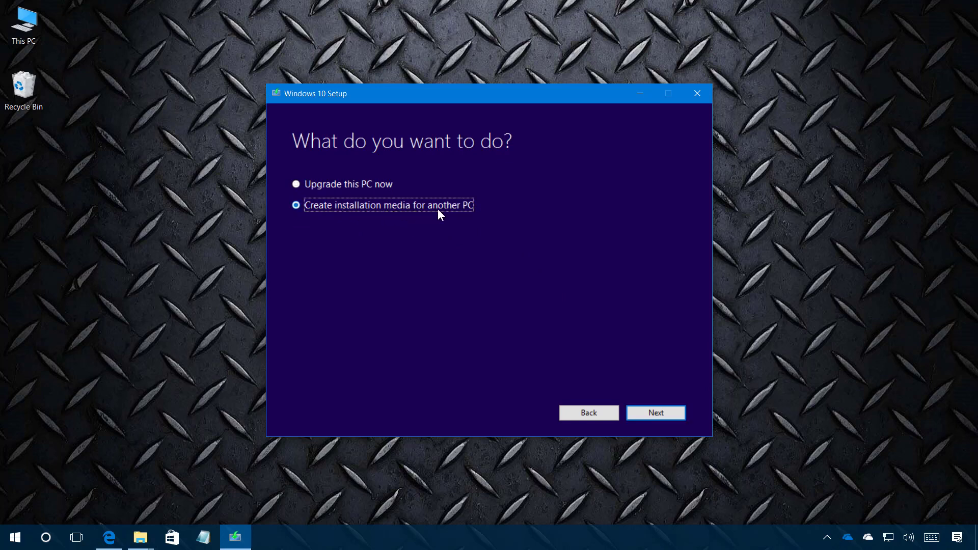
click(653, 416)
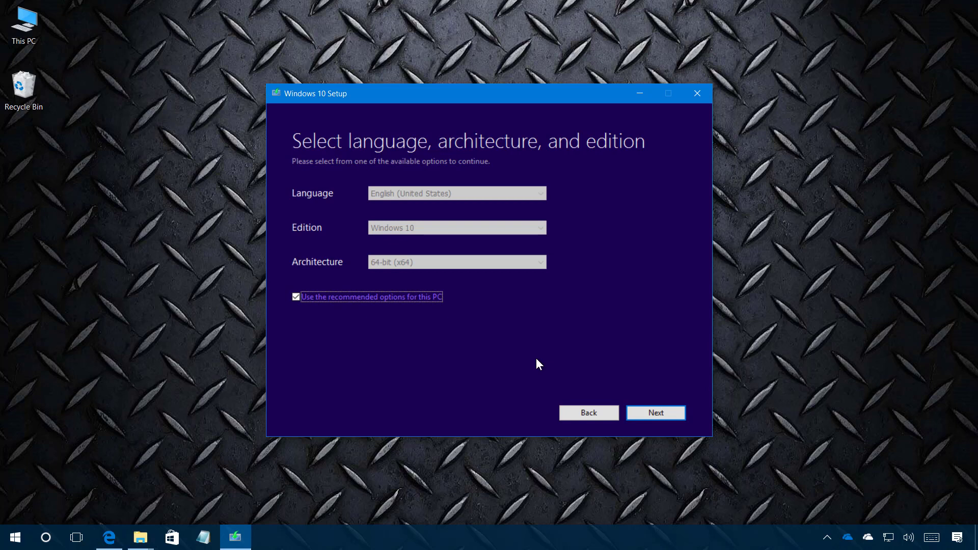
Untick the recommended options and keep English (United States), Windows 10 and 64-bit (x64)
click(295, 297)
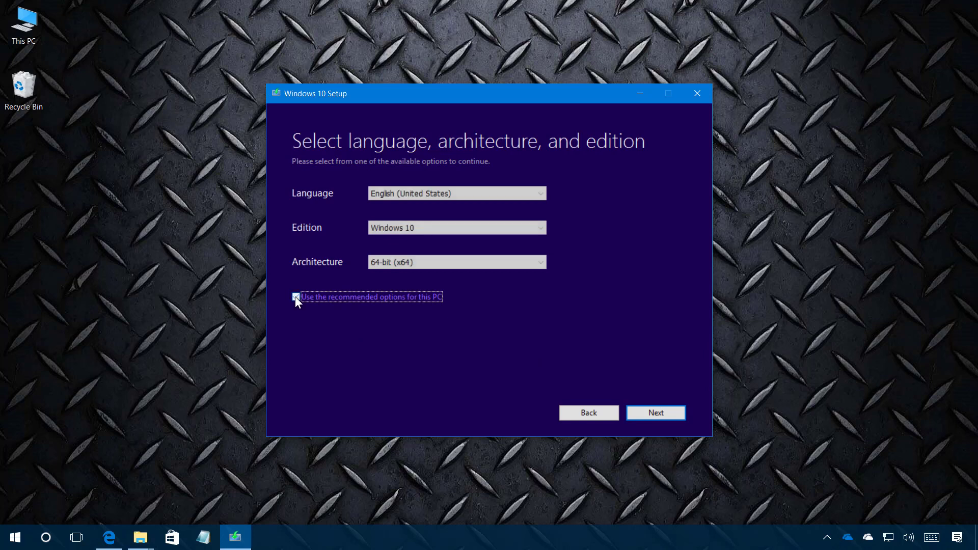
click(465, 231)
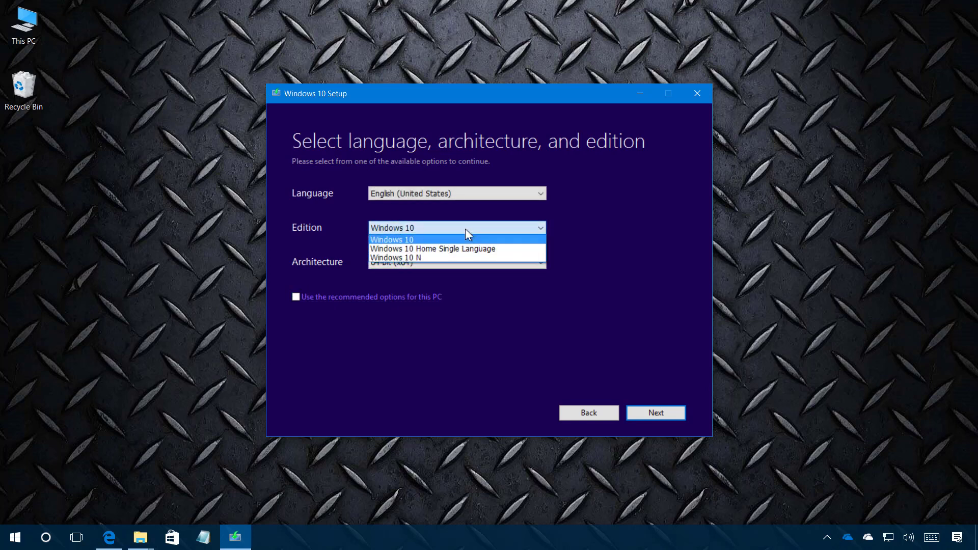
click(465, 229)
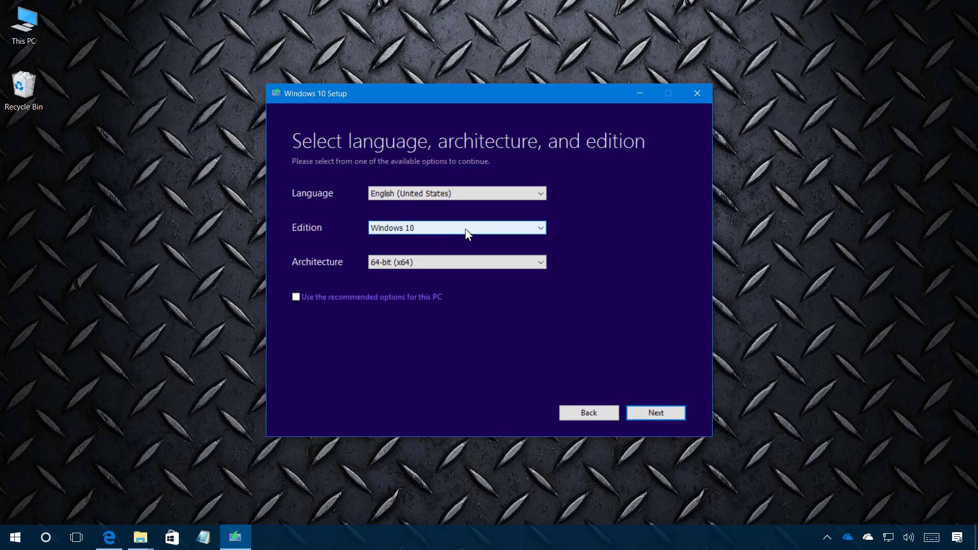
click(447, 263)
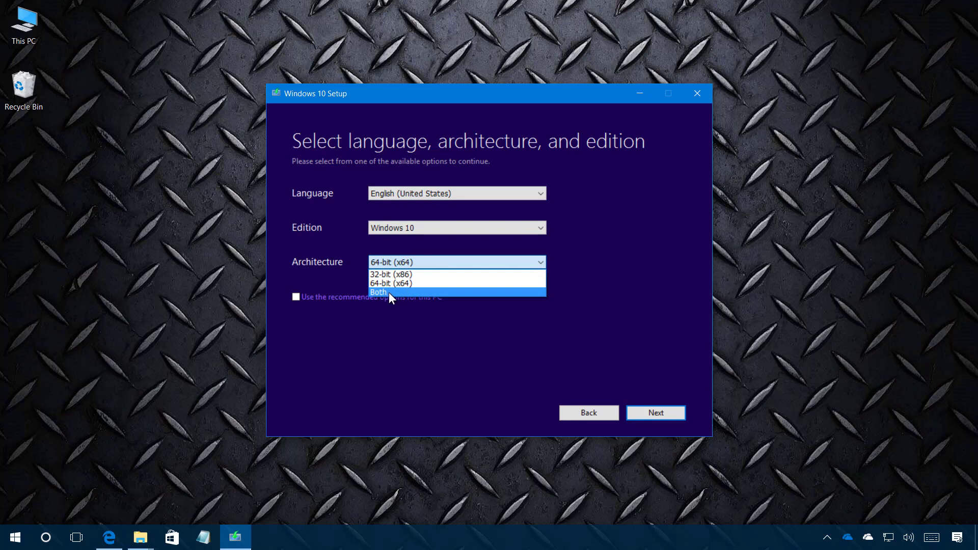
click(425, 263)
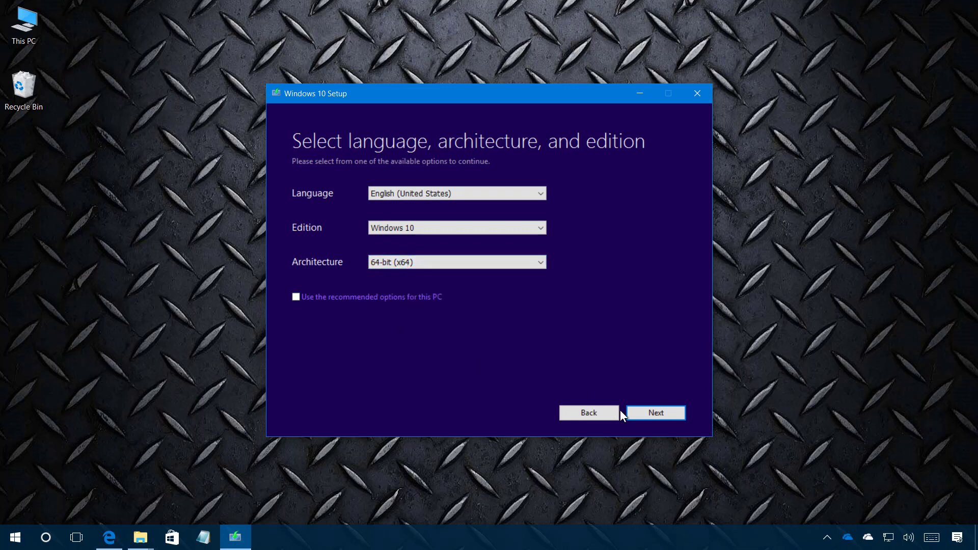
click(647, 414)
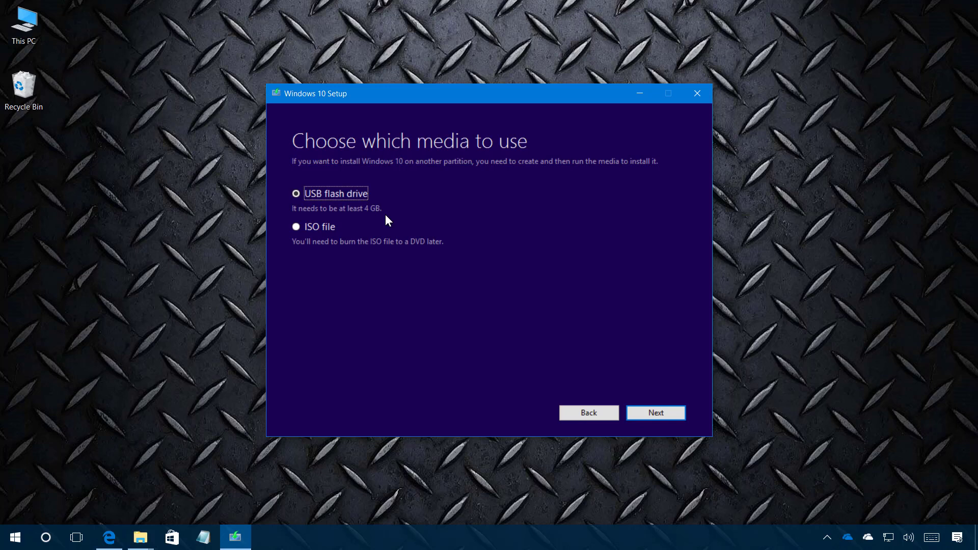
Choose USB flash drive media, select the G: (ESD-USB) drive, and start creating the media
click(658, 414)
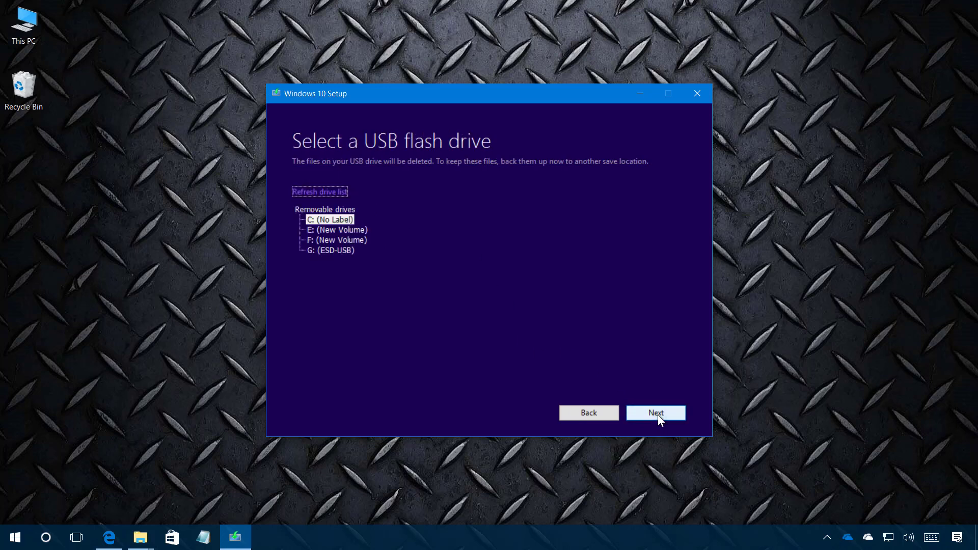
click(342, 252)
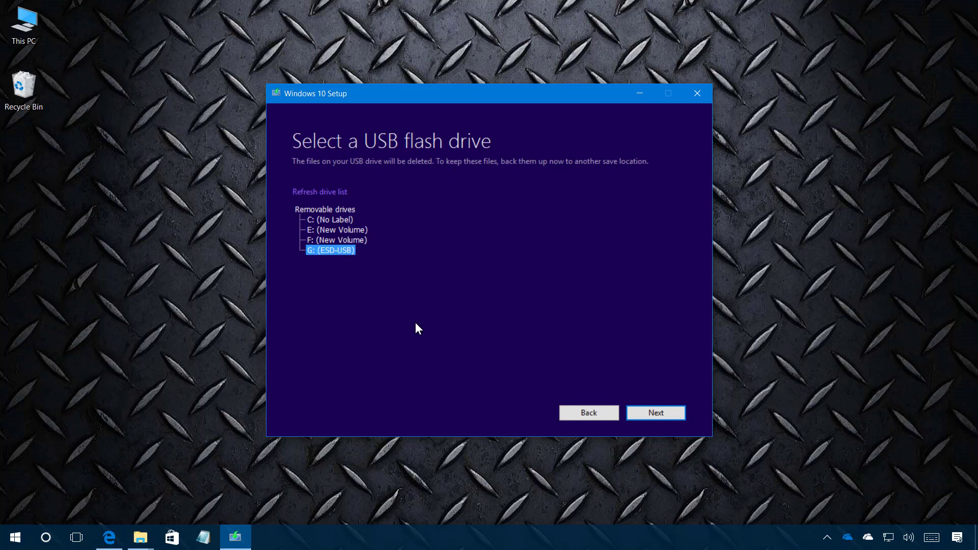
click(647, 415)
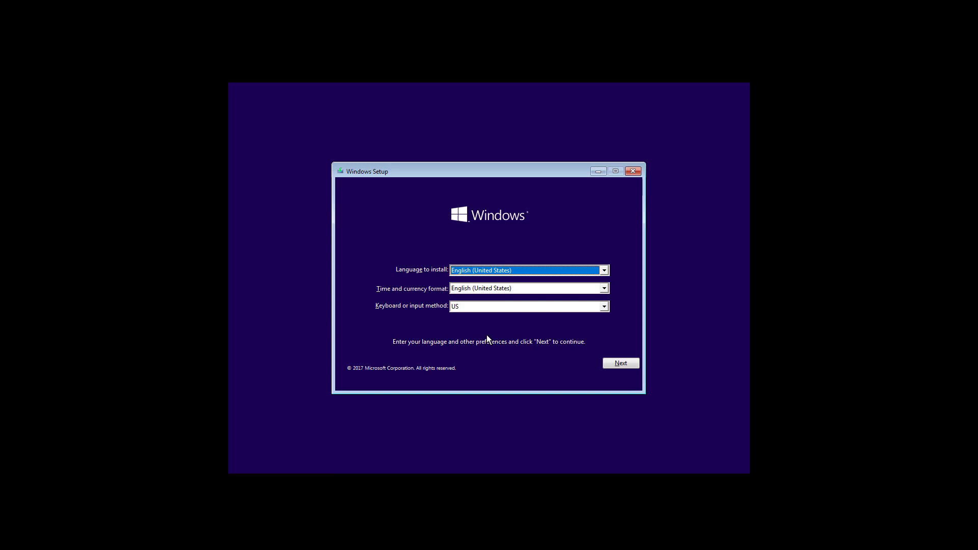
Accept English (United States) and the US keyboard on the Windows Setup language page
click(613, 362)
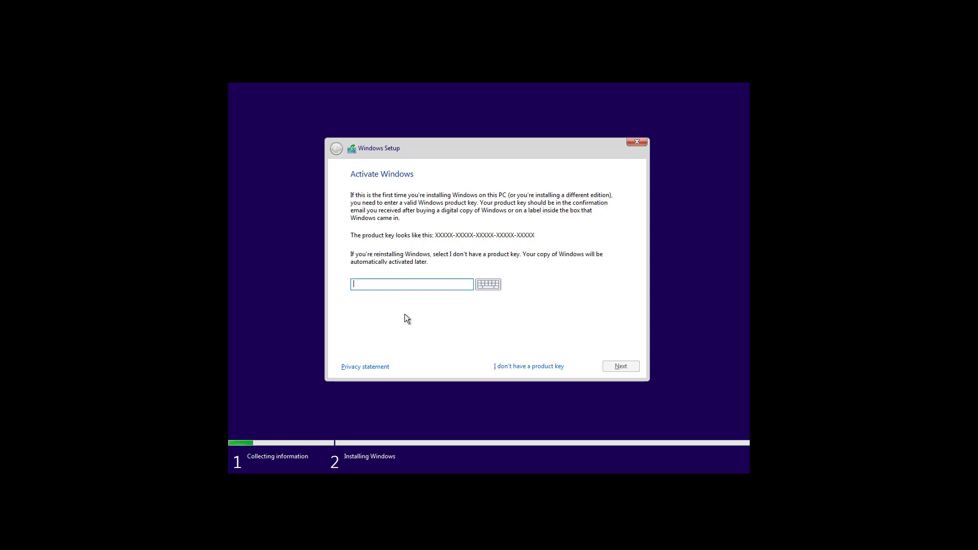
Skip the product key, accept the Windows 10 Pro Insider Preview license, and custom-install onto Drive 0's 30.0 GB unallocated space
click(509, 369)
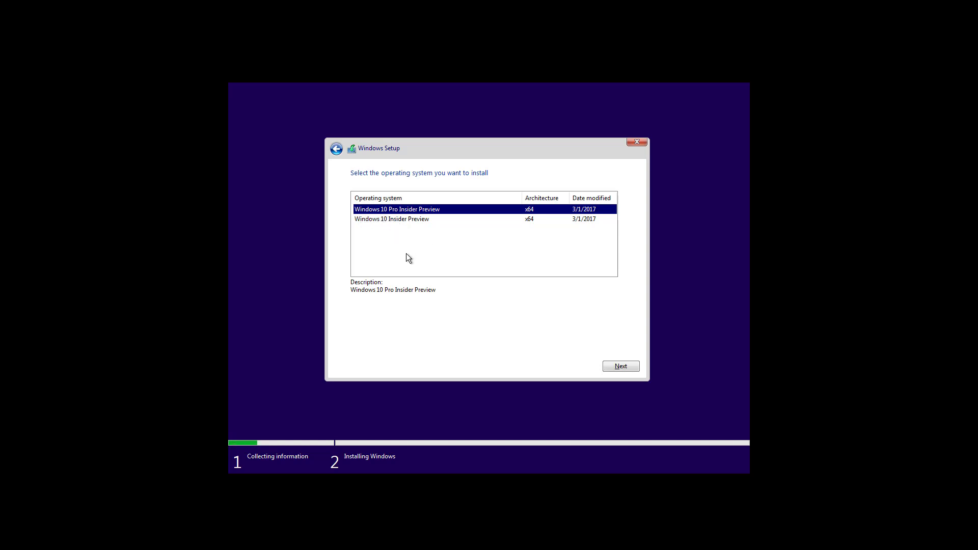
click(622, 371)
click(368, 346)
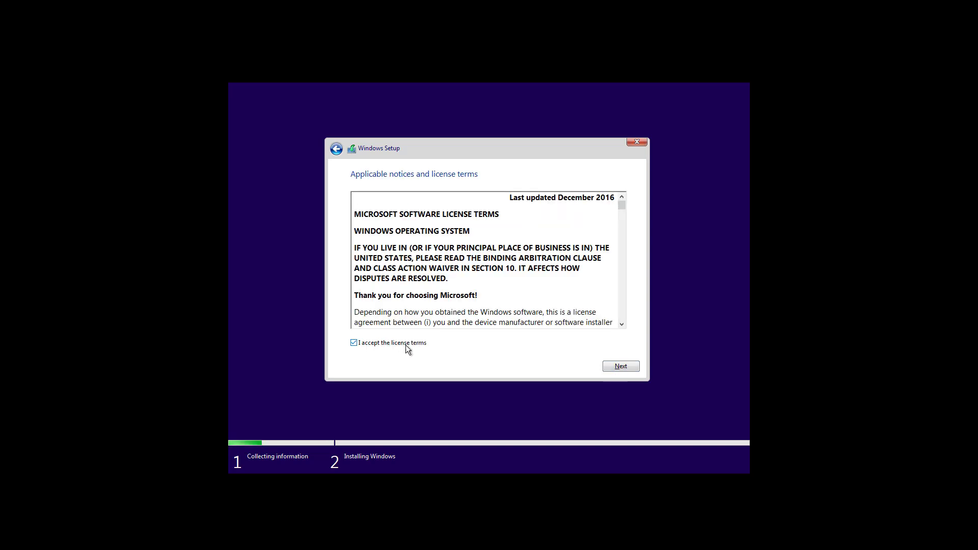
click(617, 371)
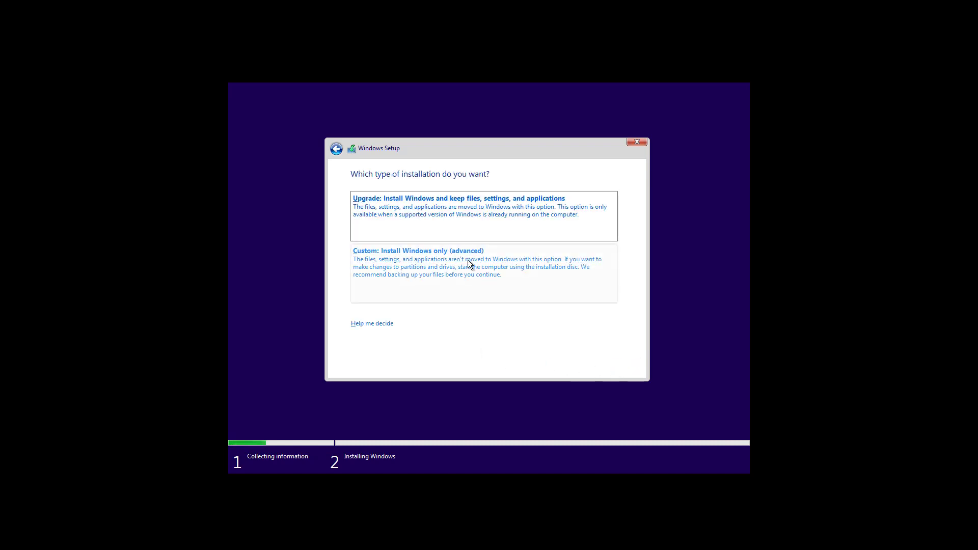
click(387, 263)
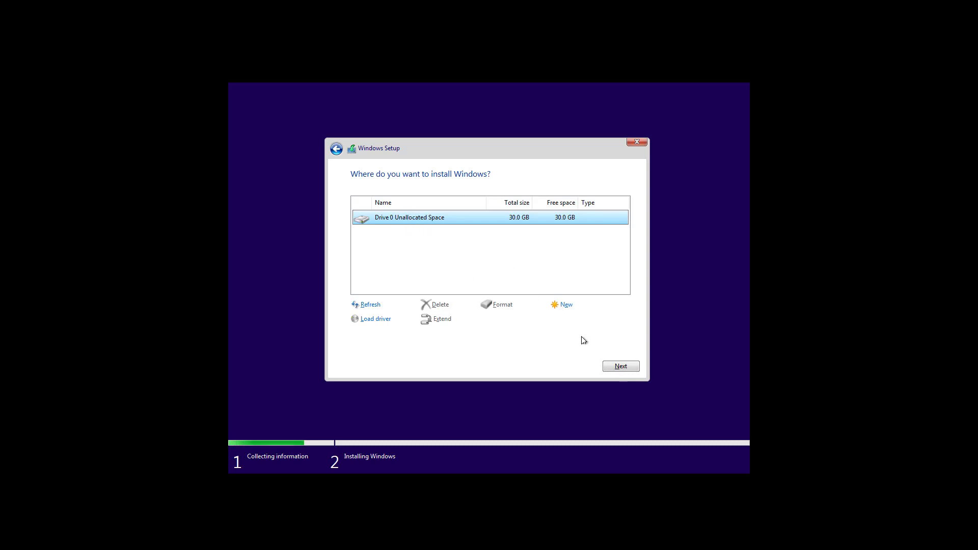
click(619, 367)
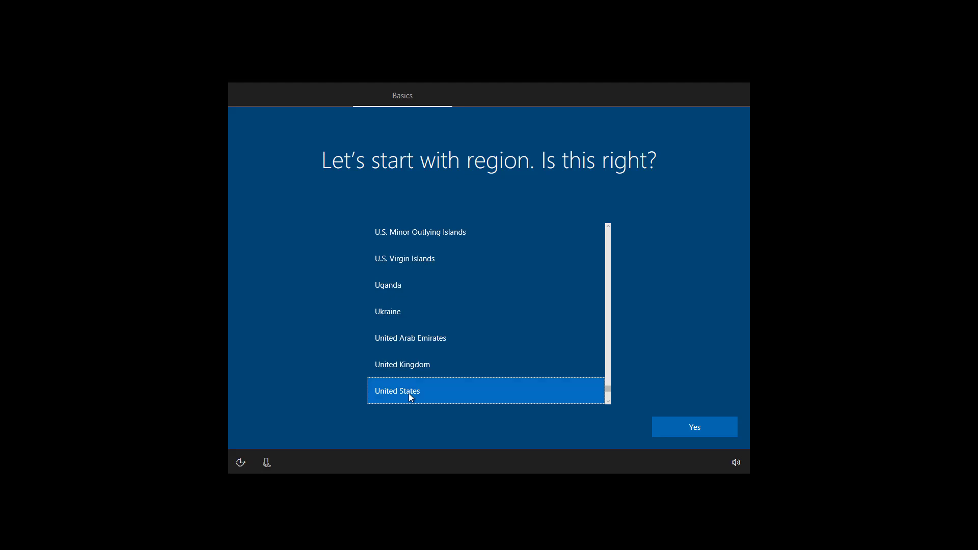
Answer Yes to United States and the US keyboard layout, then skip adding a second layout
click(693, 431)
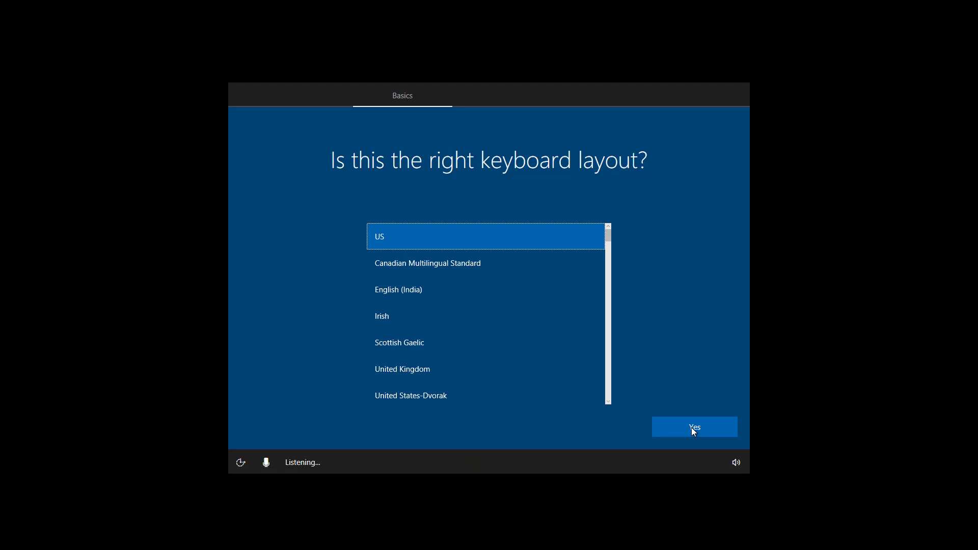
click(694, 431)
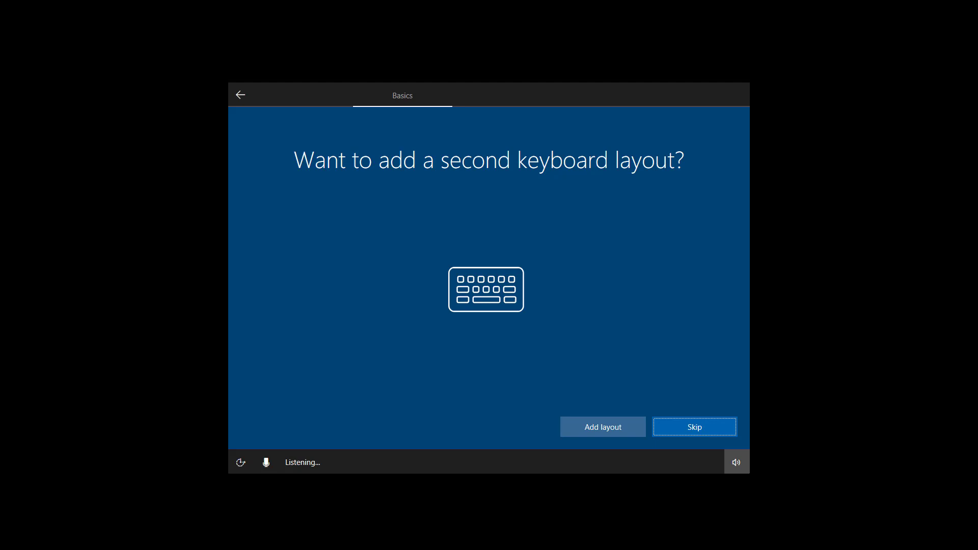
click(676, 427)
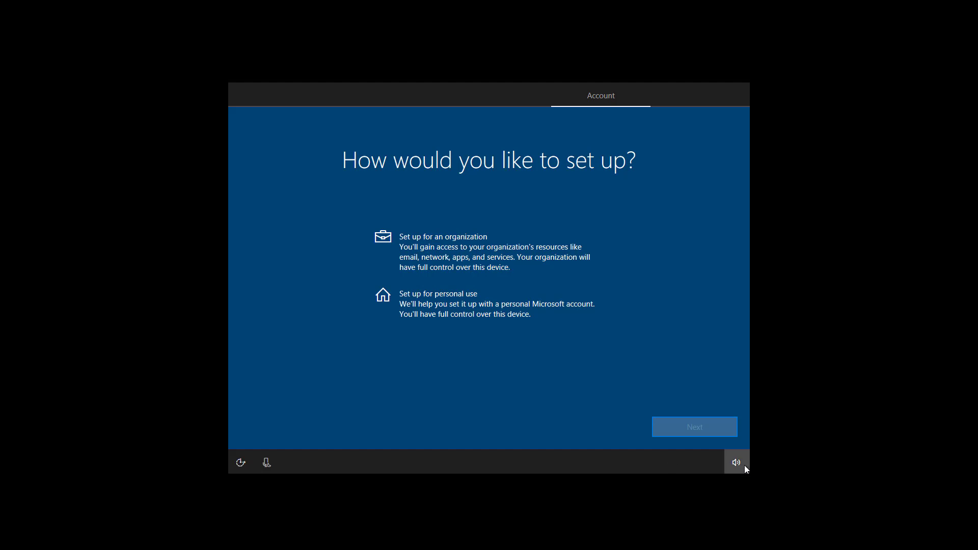
Select 'Set up for personal use' and continue to the Microsoft sign-in page
click(432, 307)
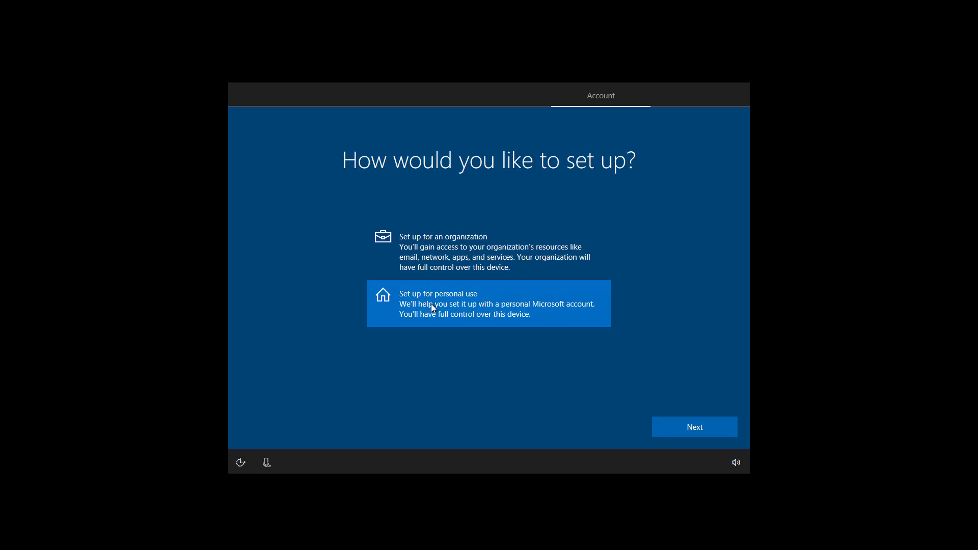
click(703, 428)
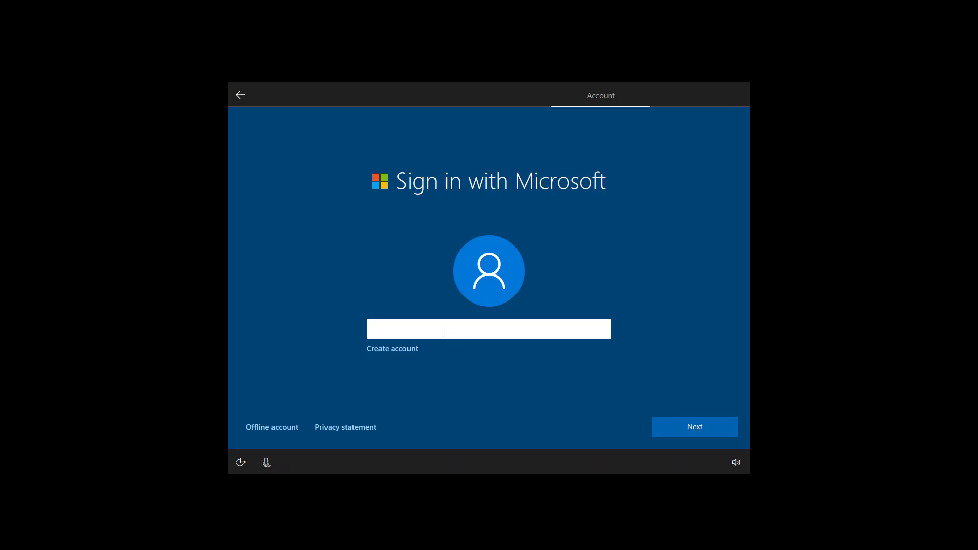
Enter the Microsoft account's e-mail address, then the account password, to sign in
text(example@outlook.com)
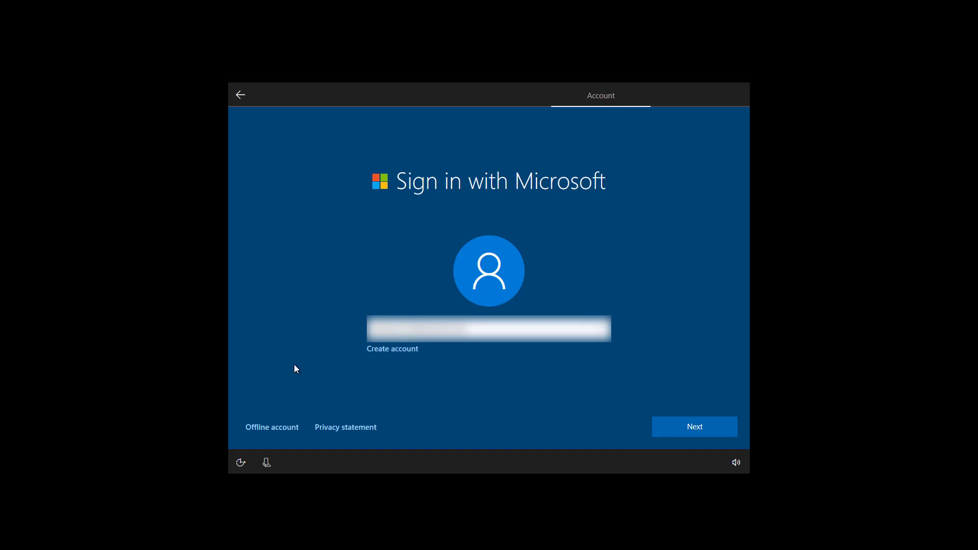
click(266, 429)
click(679, 432)
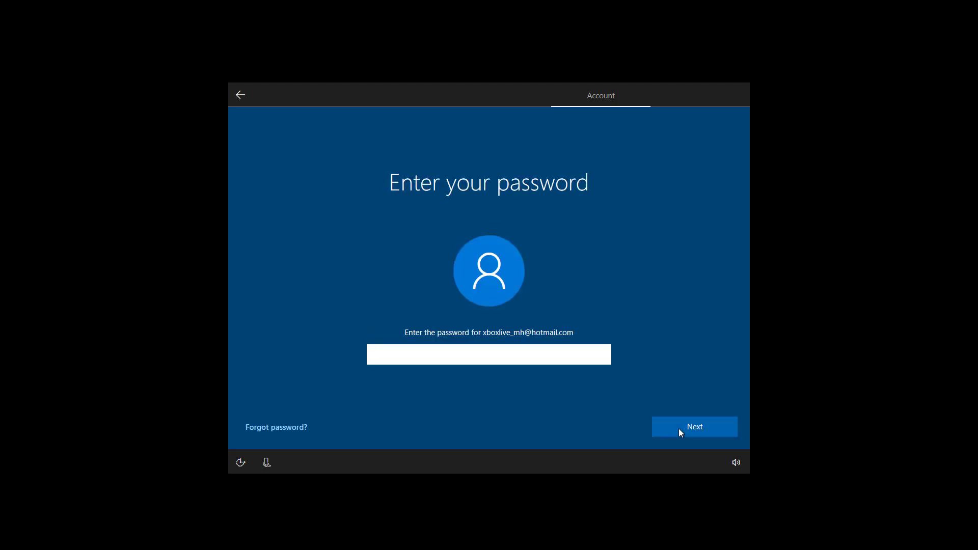
click(425, 359)
text(********)
click(683, 431)
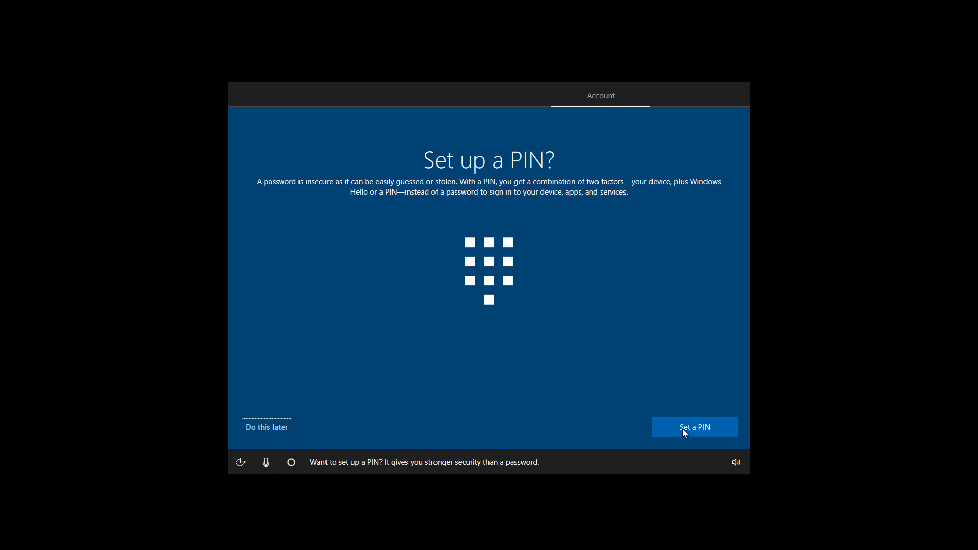
Postpone the PIN setup and turn on 'Respond when I say Hey Cortana'
click(258, 431)
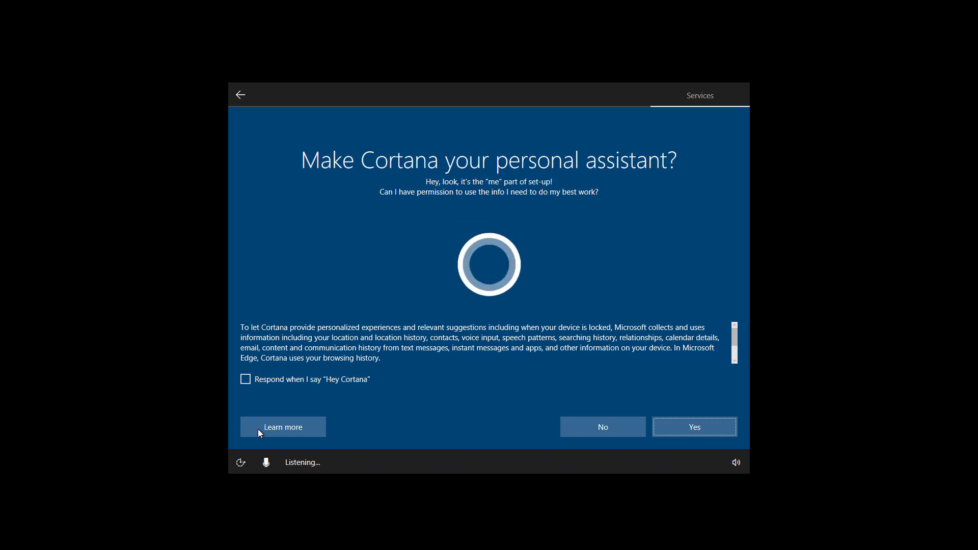
click(247, 381)
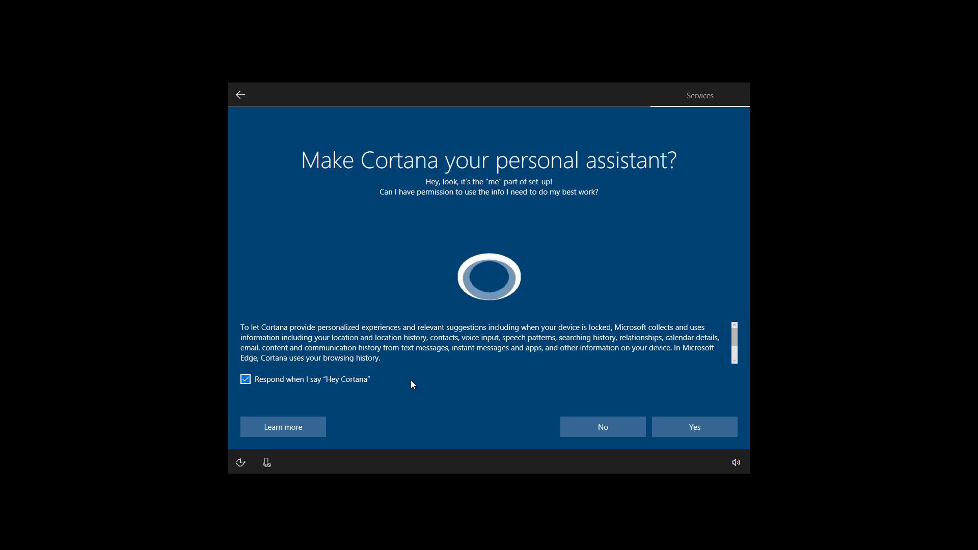
Make Cortana the personal assistant, then turn Location, Diagnostics and Relevant Ads off
click(687, 428)
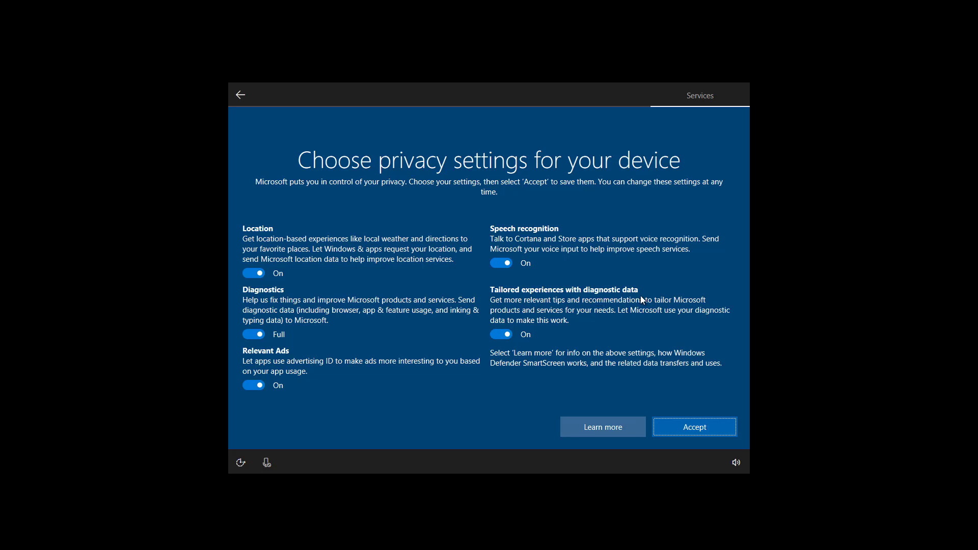
click(251, 274)
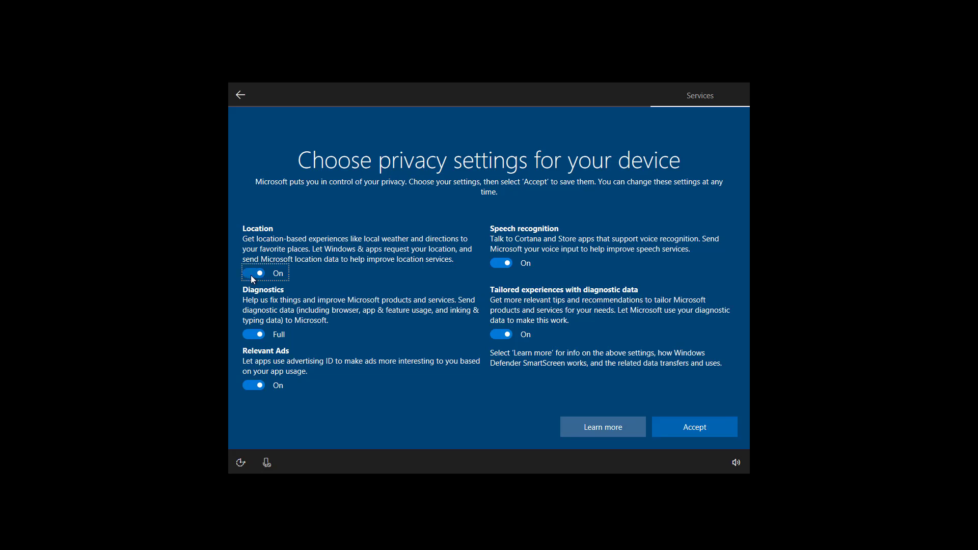
click(257, 328)
click(254, 372)
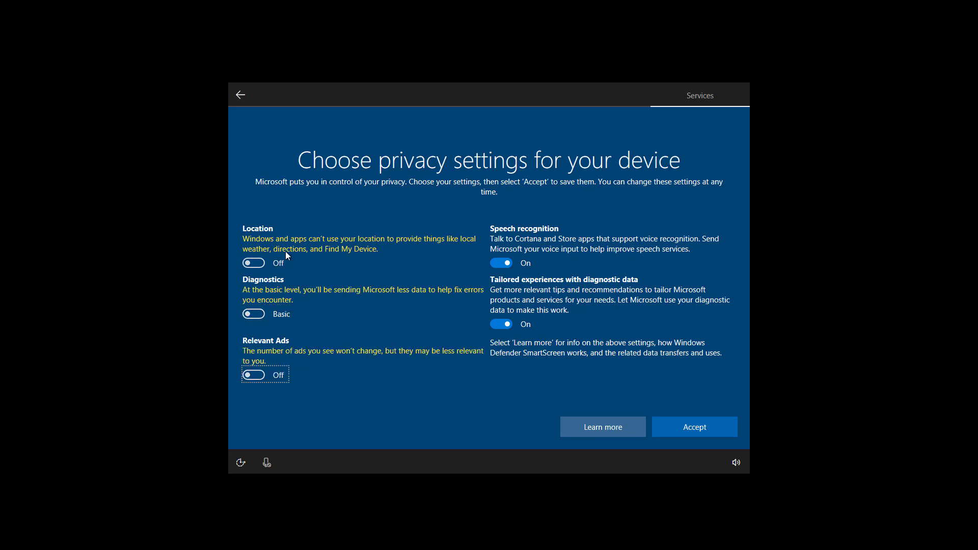
Turn Location back on, Diagnostics back to Full, Relevant Ads on, and accept the privacy settings
click(259, 267)
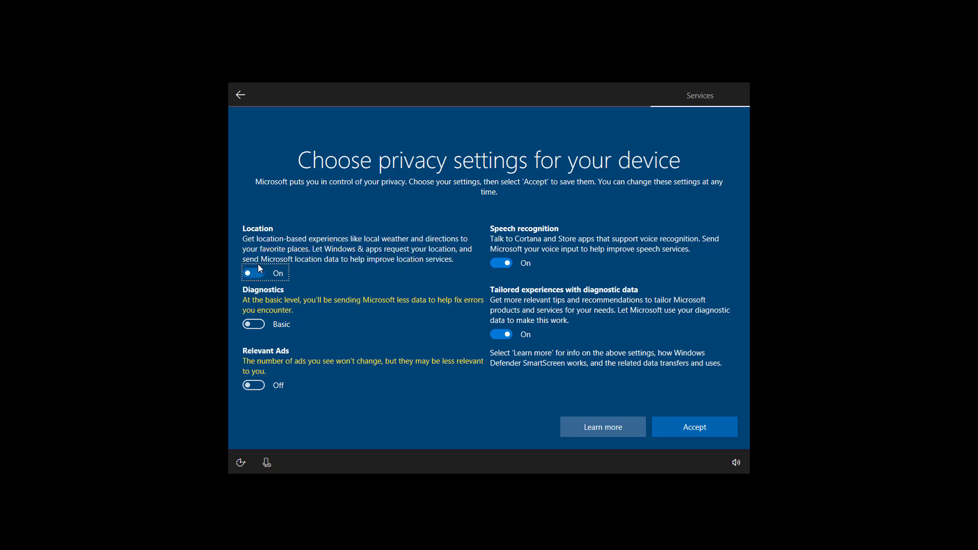
click(257, 329)
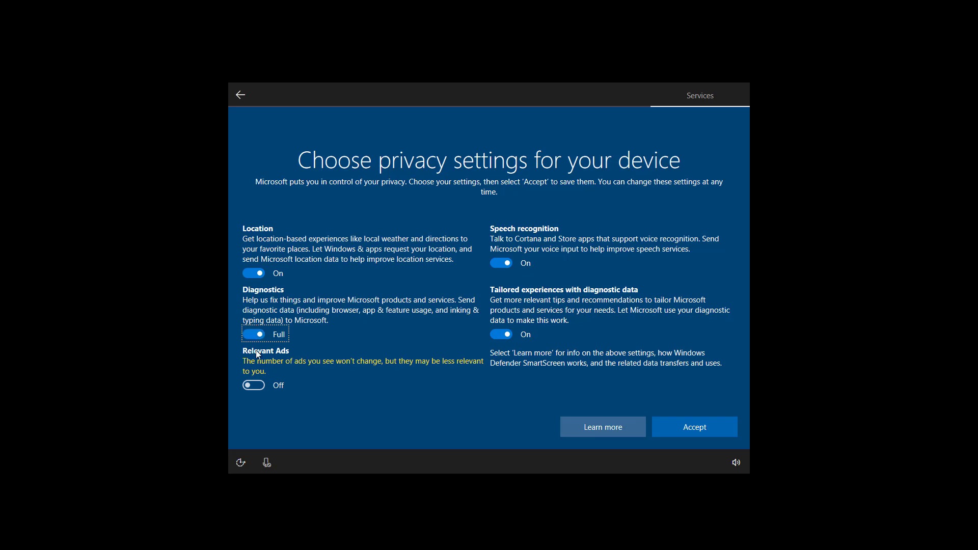
click(259, 387)
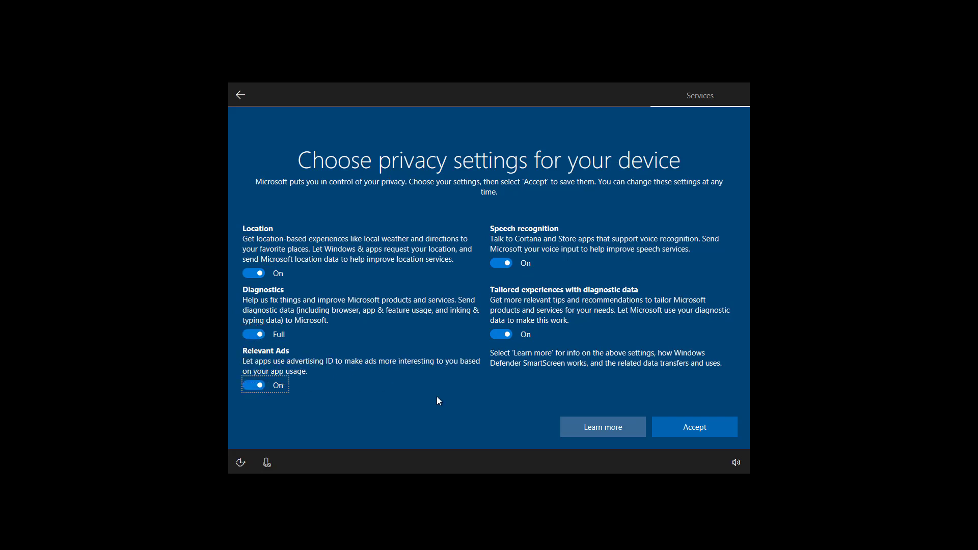
click(696, 431)
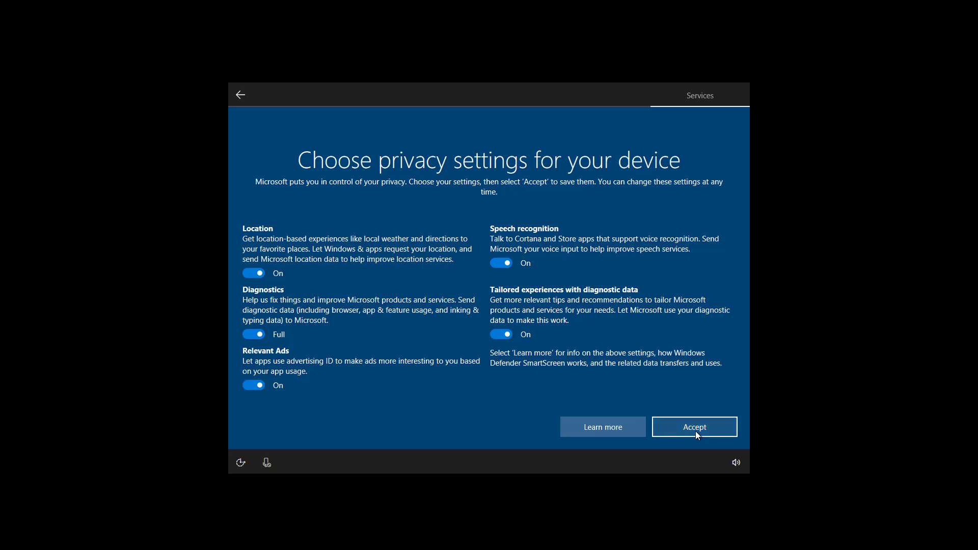
Turn on voice mode with the microphone button and let setup finish to the Edge welcome page
click(275, 463)
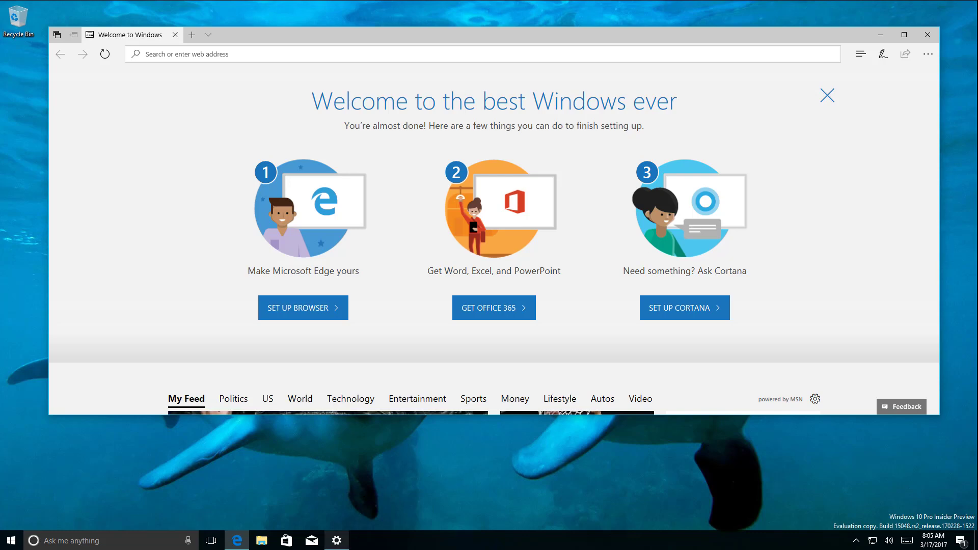
Restore the Settings window and go from Home to Update & security to check Windows Update
mouse_move(343, 547)
click(309, 469)
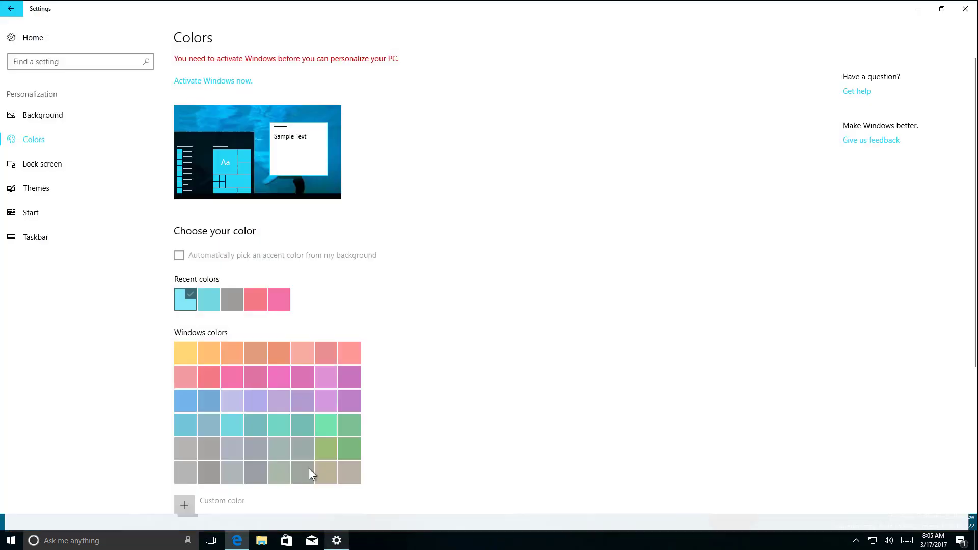
click(39, 35)
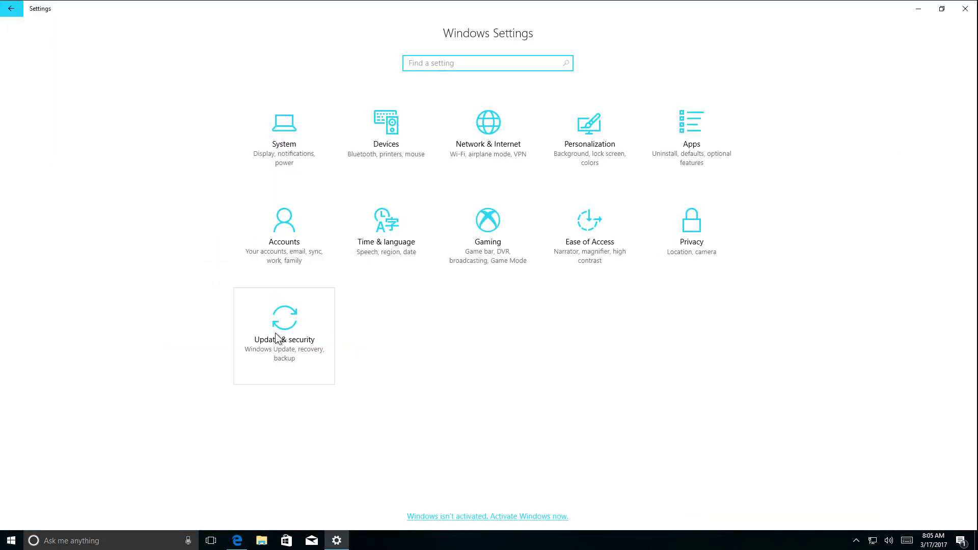
click(288, 324)
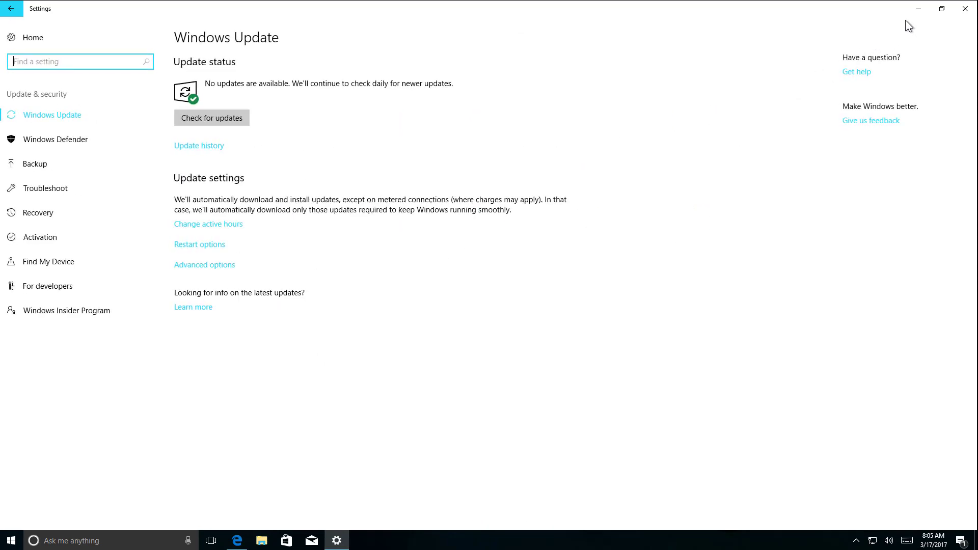
click(919, 9)
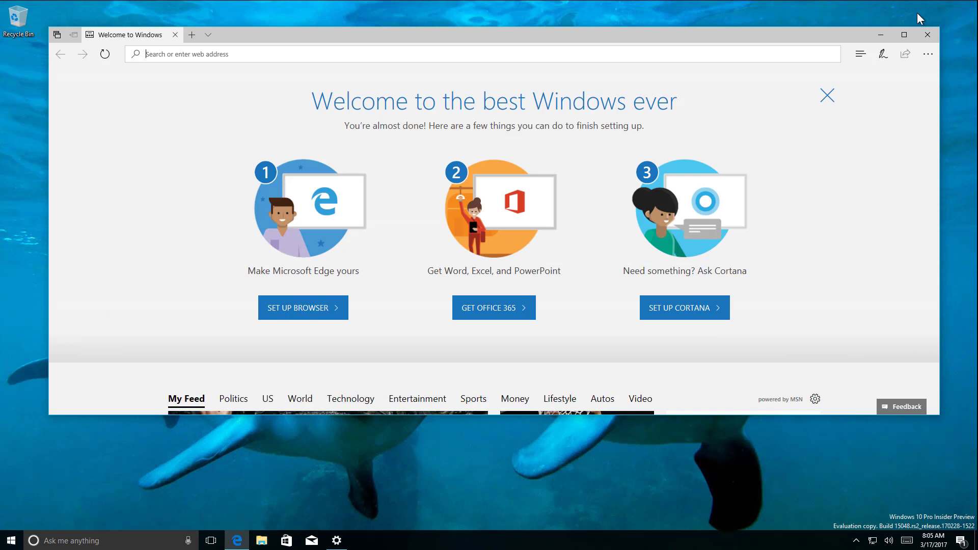